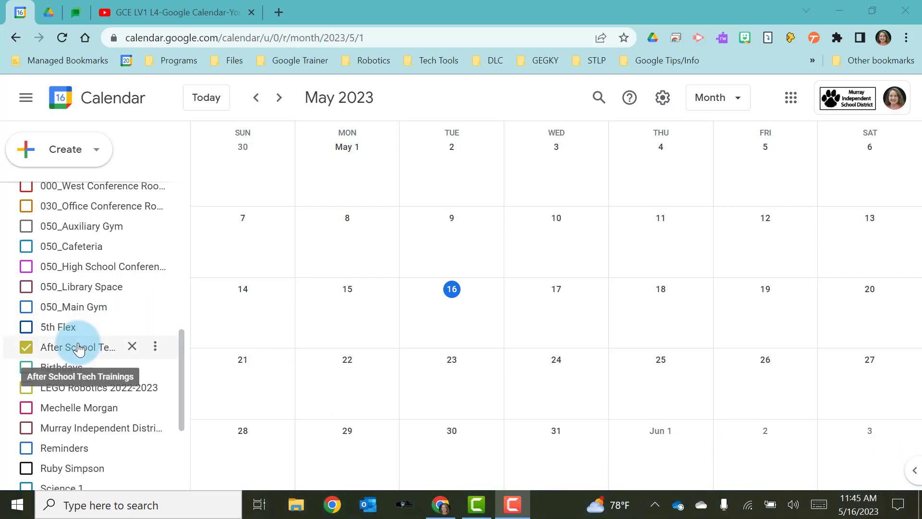
# Step: Open the After School Tech Trainings calendar's Settings and sharing and scroll to Share with specific people
pyautogui.click(156, 347)
pyautogui.click(186, 250)
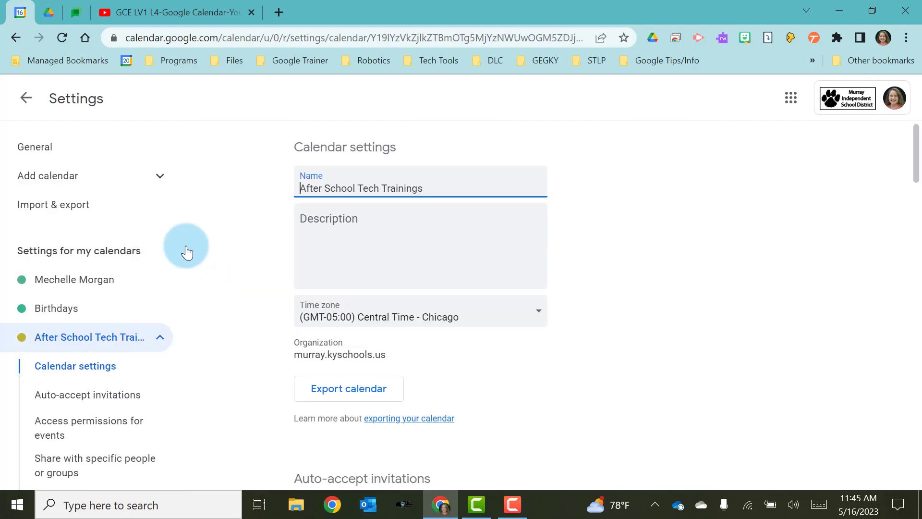
pyautogui.scroll(-10, 681, 235)
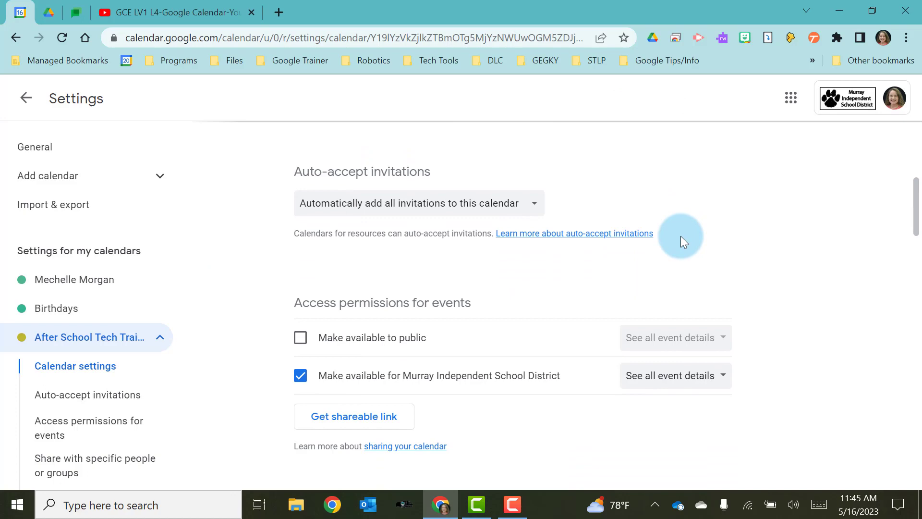
pyautogui.scroll(-3, 681, 236)
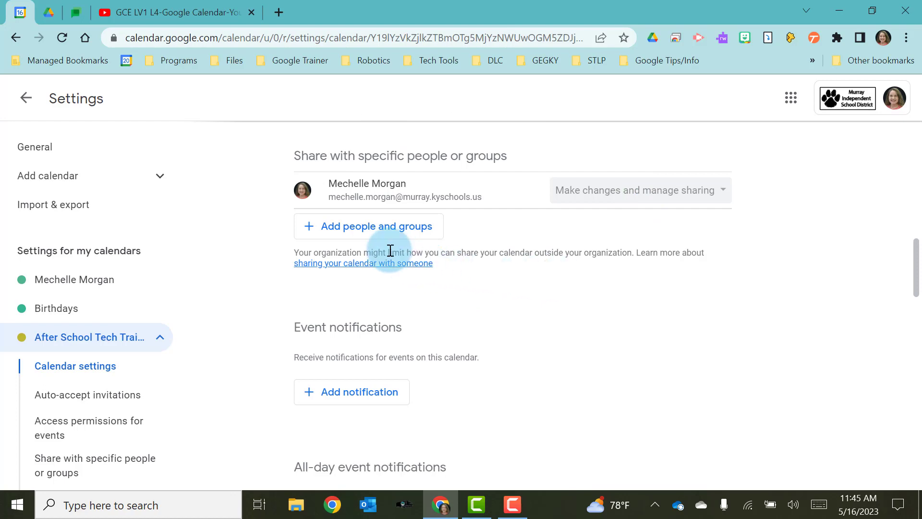
# Step: Add a person by name as a recipient with the Make changes and manage sharing permission
pyautogui.click(328, 231)
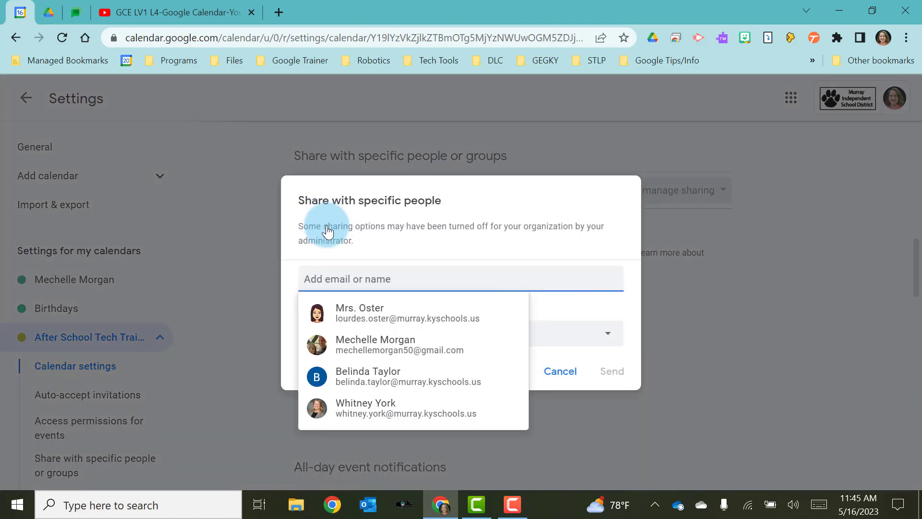
pyautogui.write('mechel')
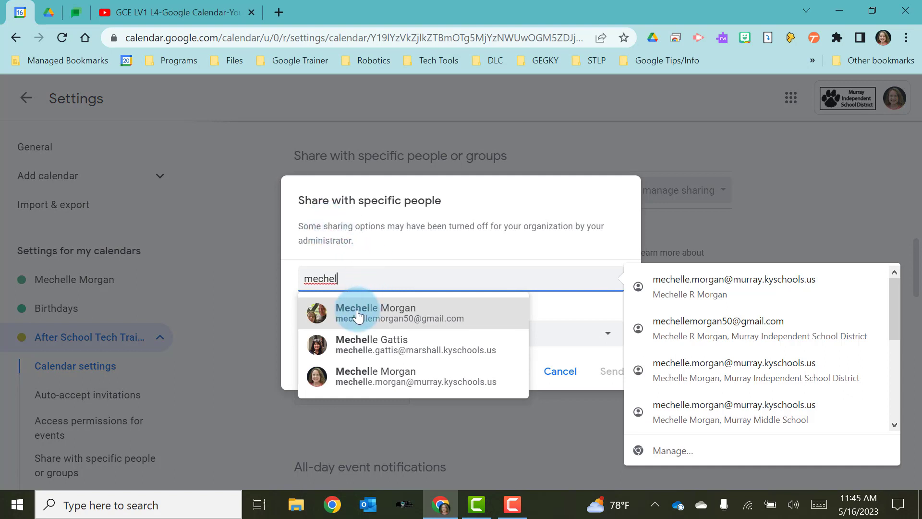
pyautogui.click(358, 315)
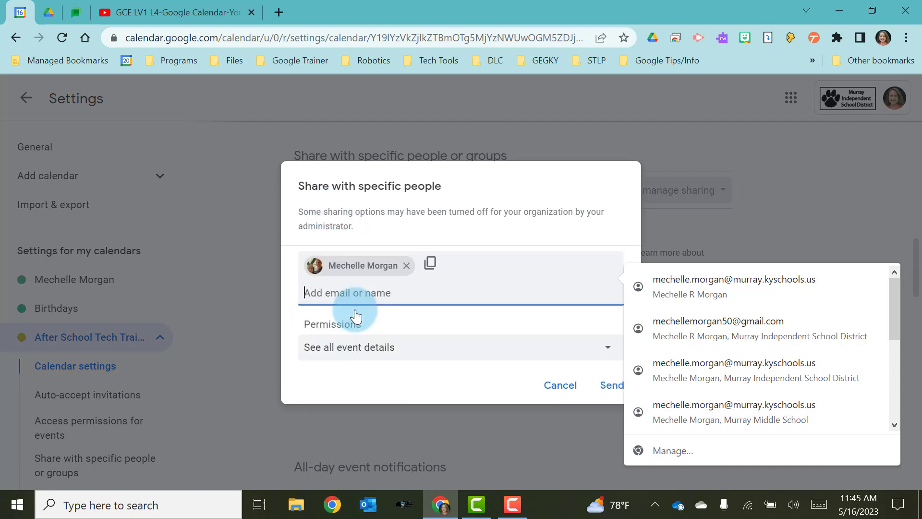
pyautogui.click(344, 376)
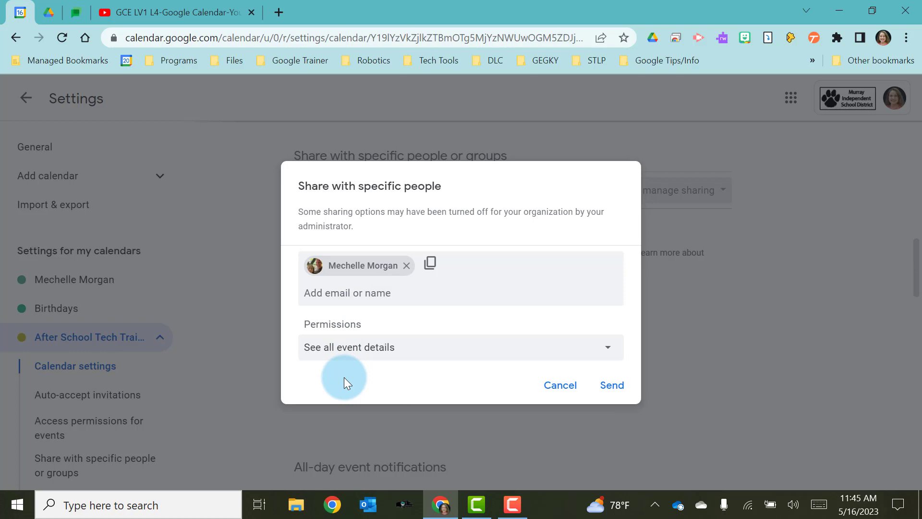
pyautogui.click(612, 358)
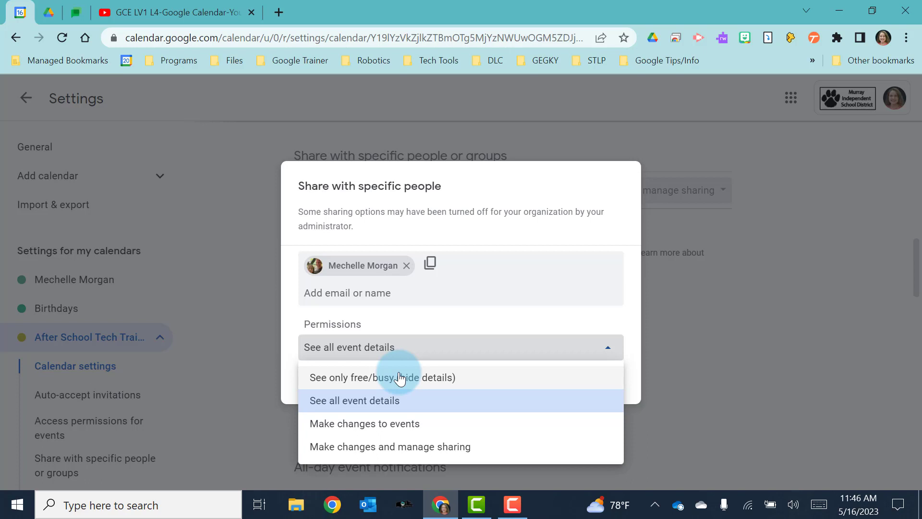
pyautogui.click(393, 447)
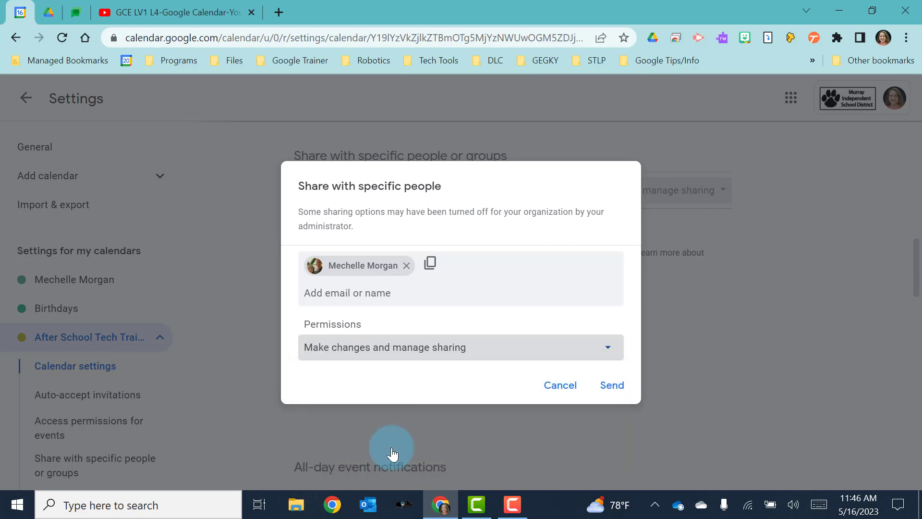
# Step: Send the share invitation and keep the district's event access at See all event details
pyautogui.click(613, 385)
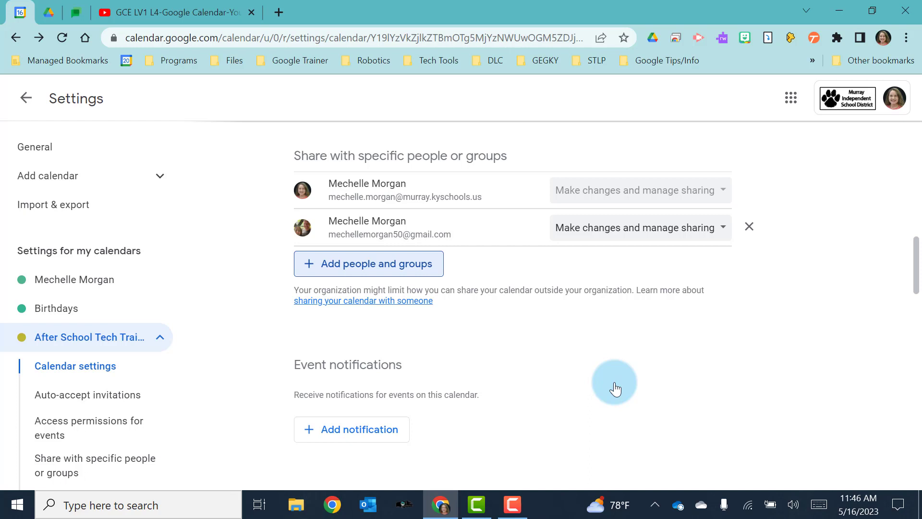
pyautogui.scroll(1, 615, 389)
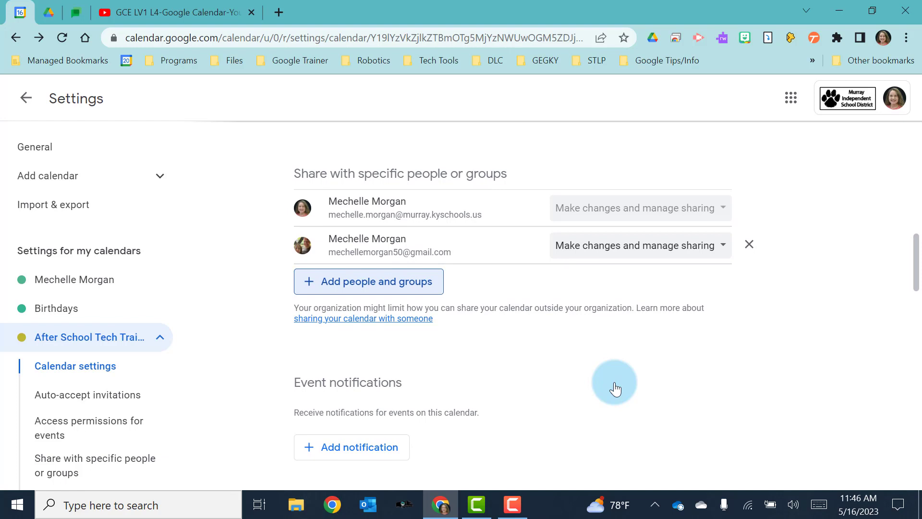
pyautogui.scroll(5, 615, 387)
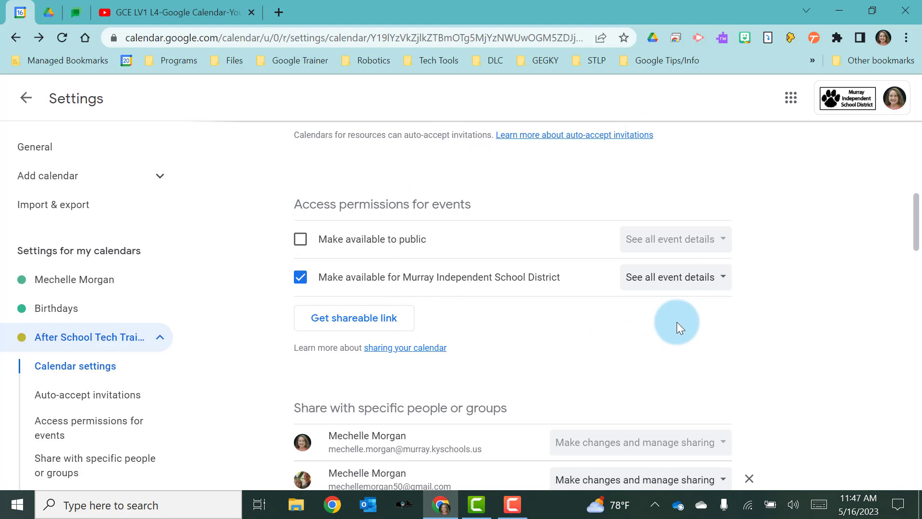
pyautogui.click(716, 282)
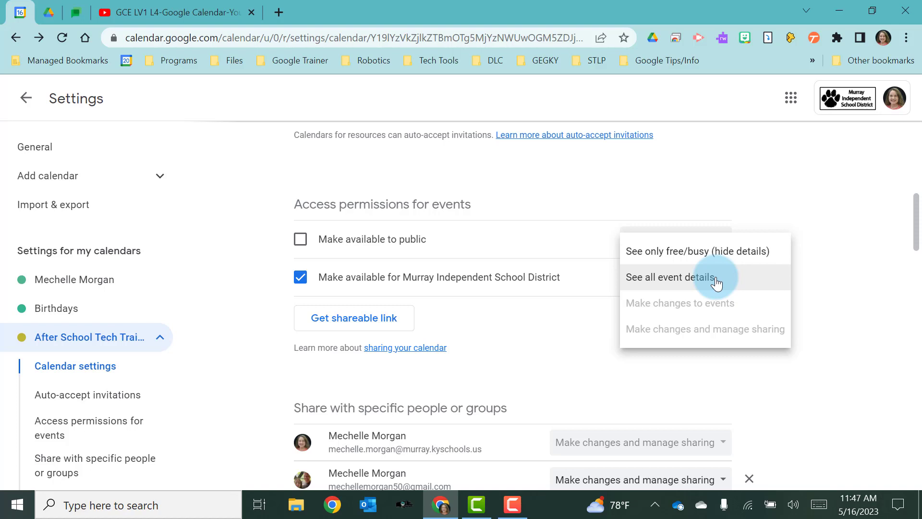
pyautogui.click(717, 283)
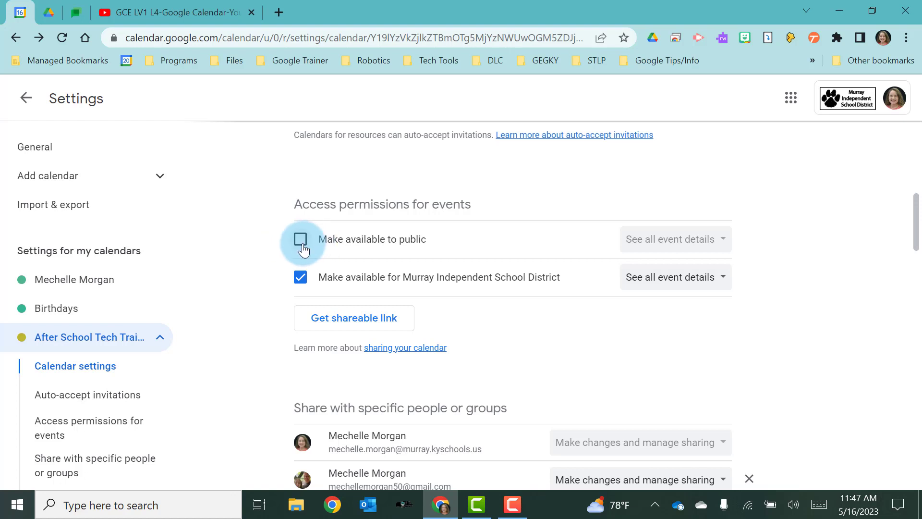
# Step: Make the calendar available to the public, leaving its public access level unchanged
pyautogui.click(301, 239)
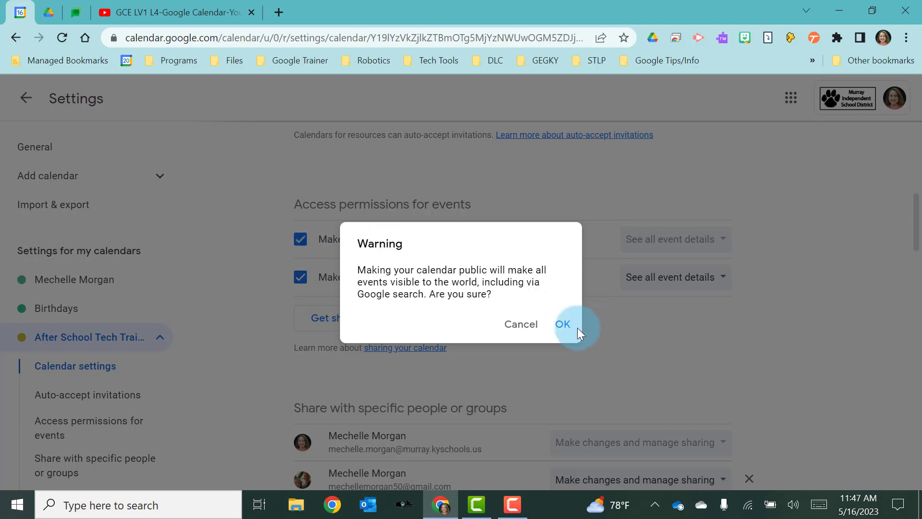
pyautogui.click(563, 325)
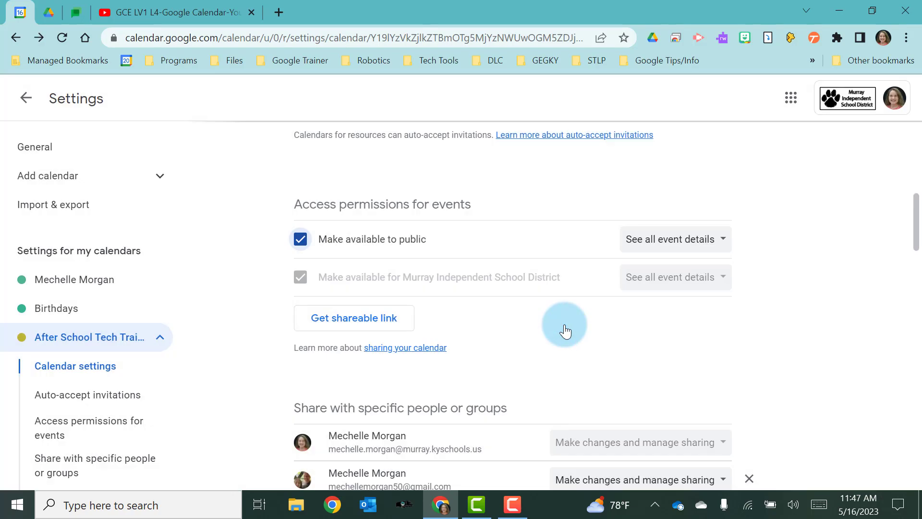
pyautogui.click(723, 240)
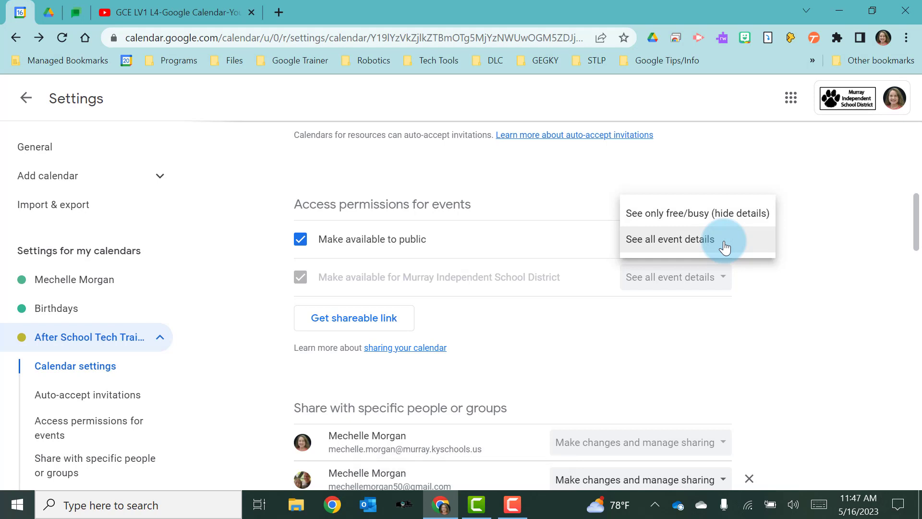
pyautogui.click(614, 364)
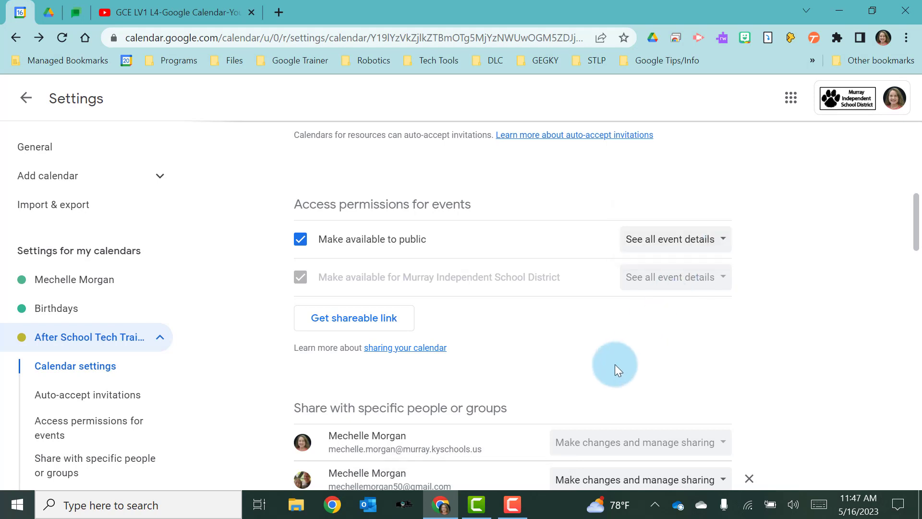
# Step: Copy the calendar's shareable link and open a new Incognito window
pyautogui.click(341, 329)
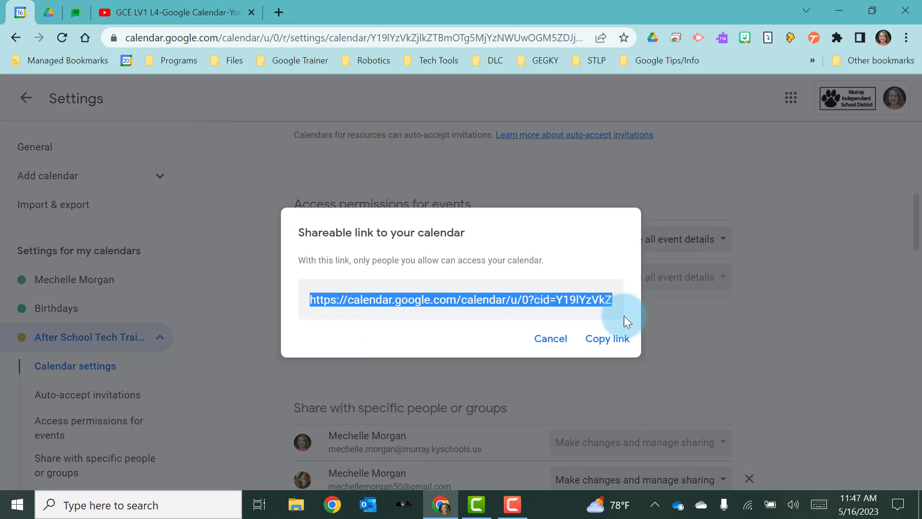
pyautogui.click(606, 342)
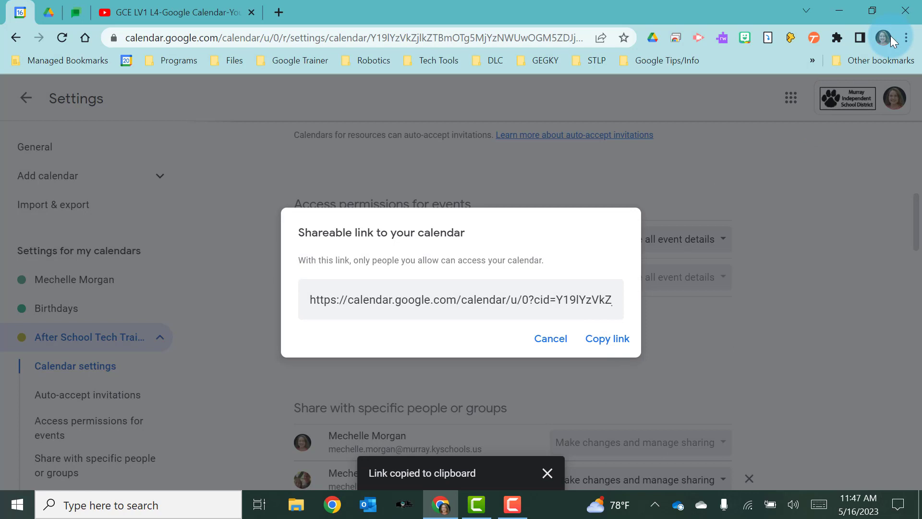
pyautogui.click(906, 39)
pyautogui.click(794, 91)
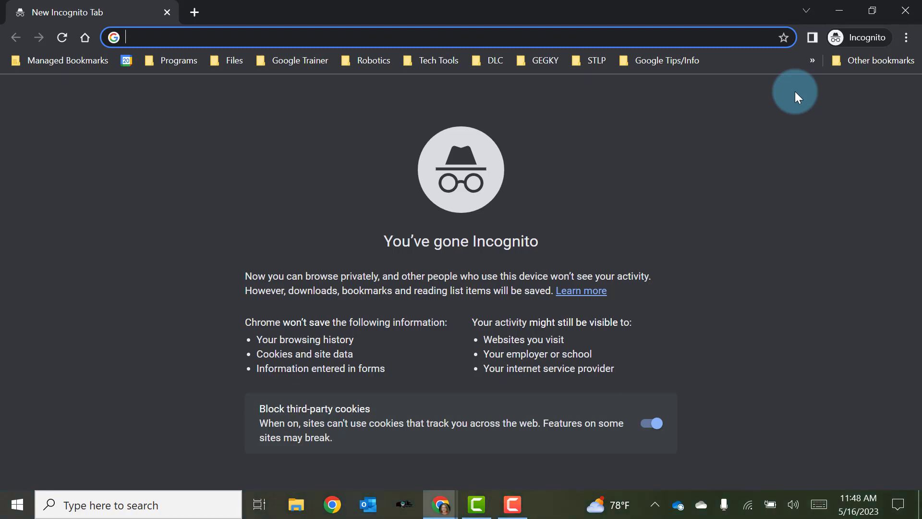
# Step: Load the copied shareable link in Incognito, view the Workspace Calendar page, and close the window
pyautogui.hotkey('ctrl', 'v')
pyautogui.press('Return')
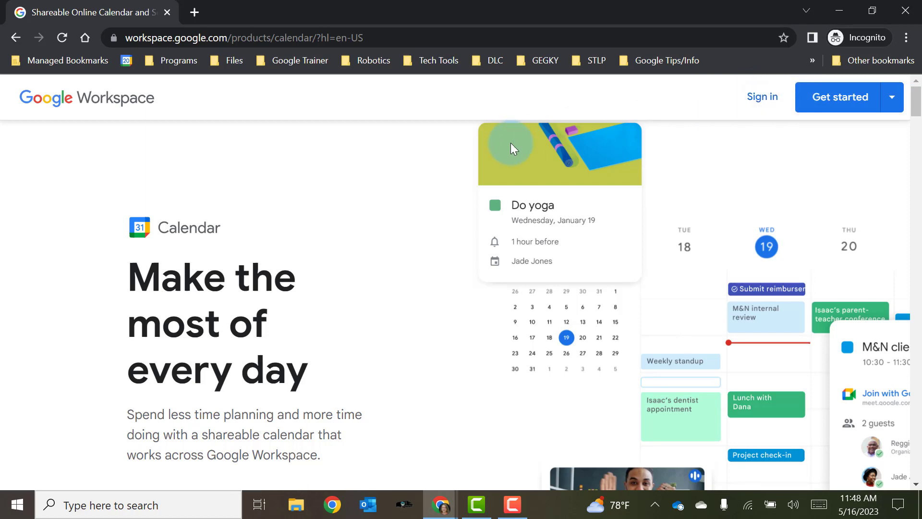
pyautogui.scroll(-3, 511, 143)
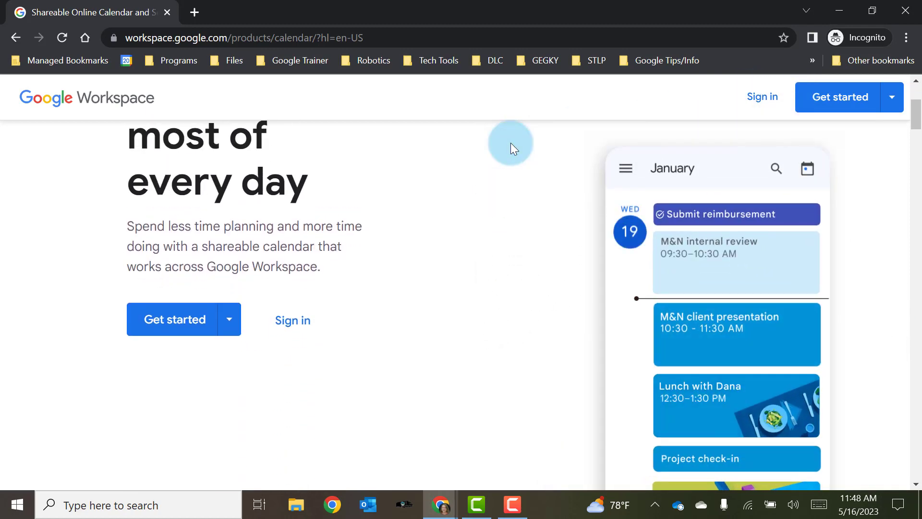
pyautogui.scroll(3, 511, 143)
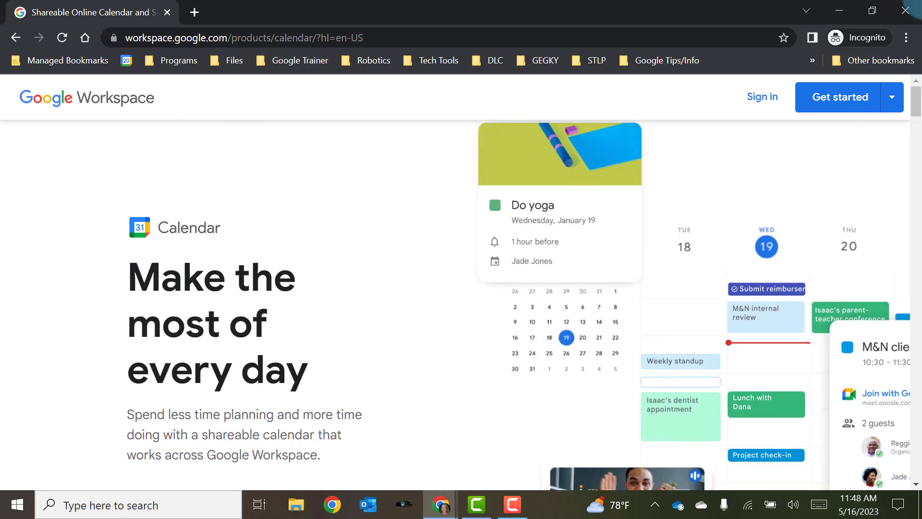
pyautogui.click(905, 10)
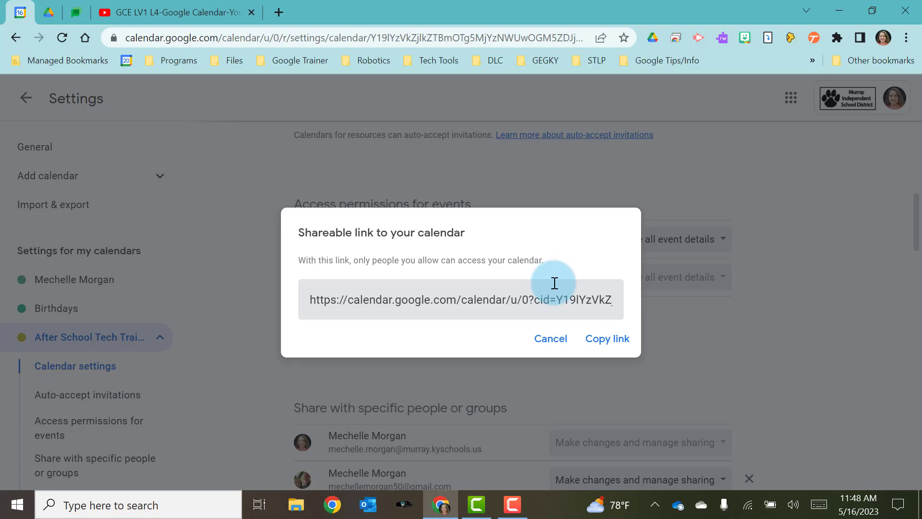
# Step: Dismiss the link dialog, copy the Public URL under Integrate calendar, and open a new Incognito window
pyautogui.click(552, 340)
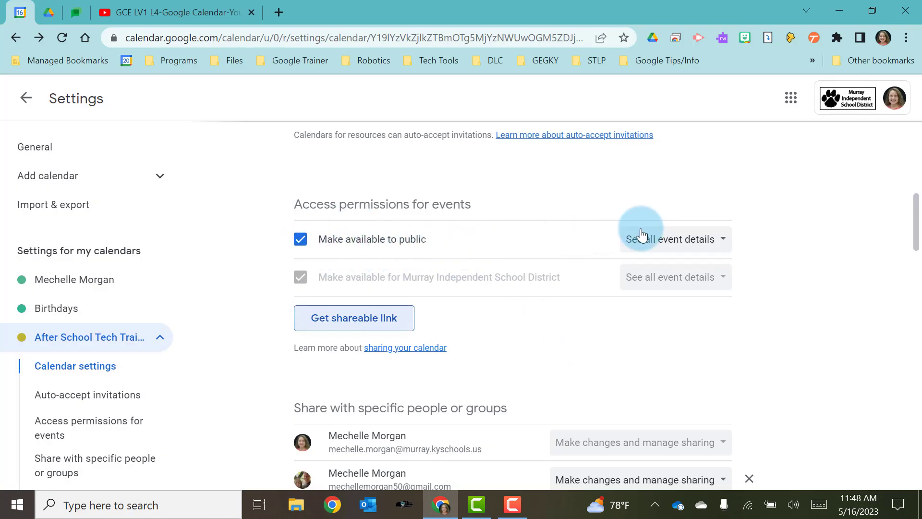
pyautogui.scroll(-7, 264, 237)
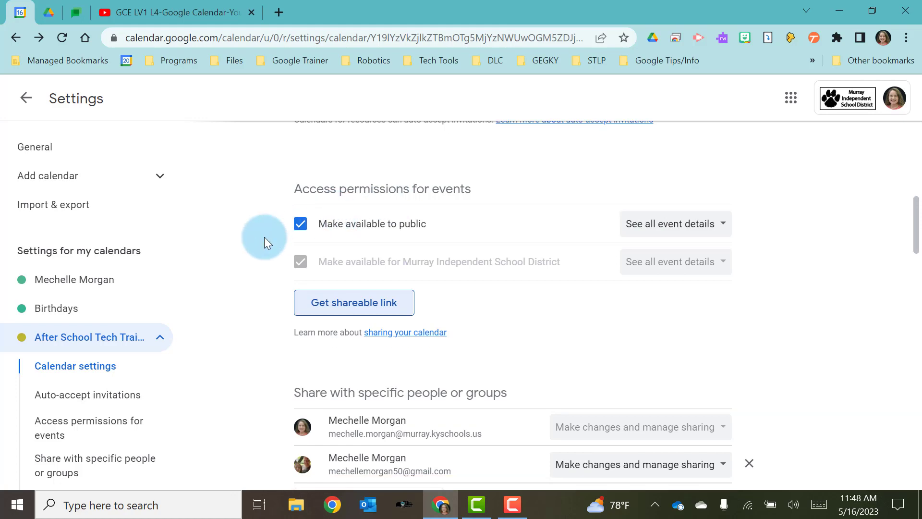
pyautogui.scroll(-10, 264, 237)
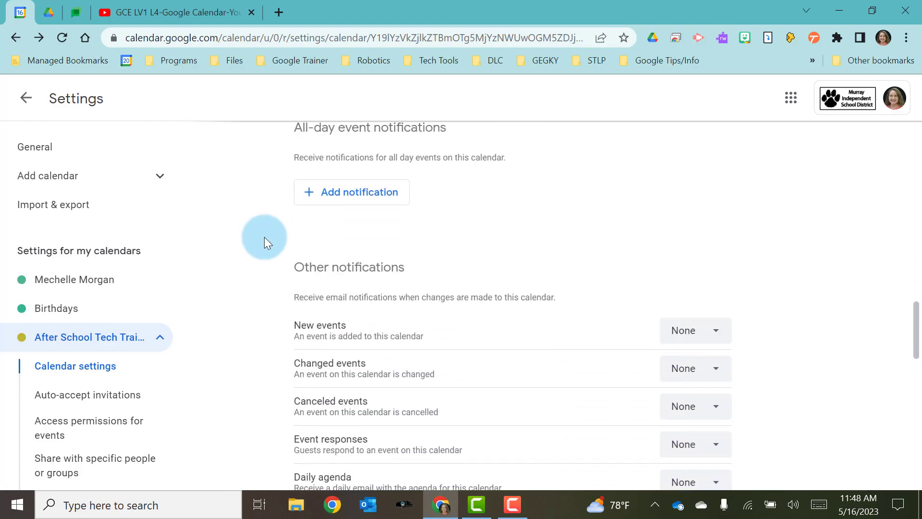
pyautogui.scroll(-2, 264, 238)
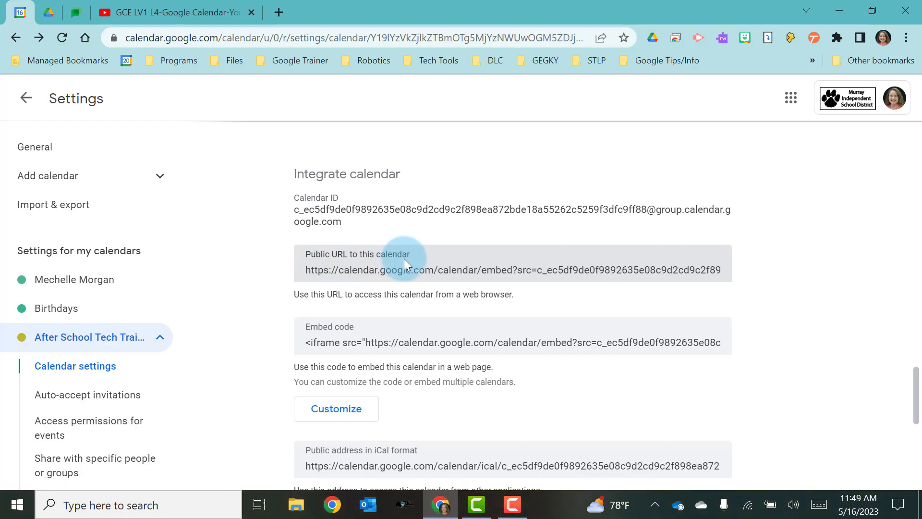
pyautogui.click(388, 270)
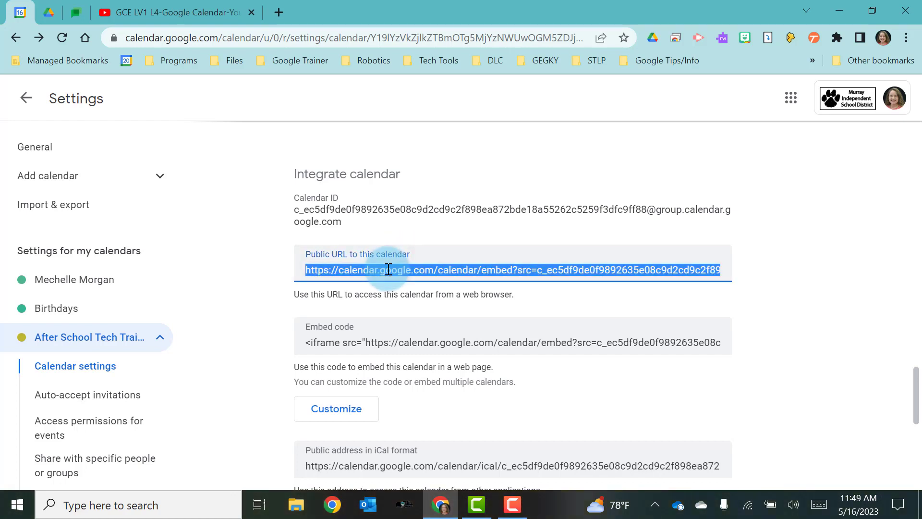
pyautogui.click(906, 37)
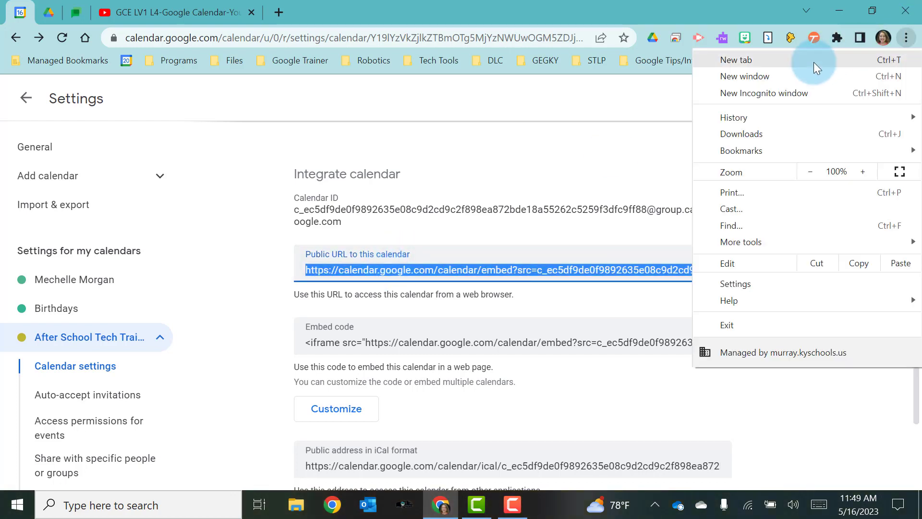
pyautogui.click(790, 94)
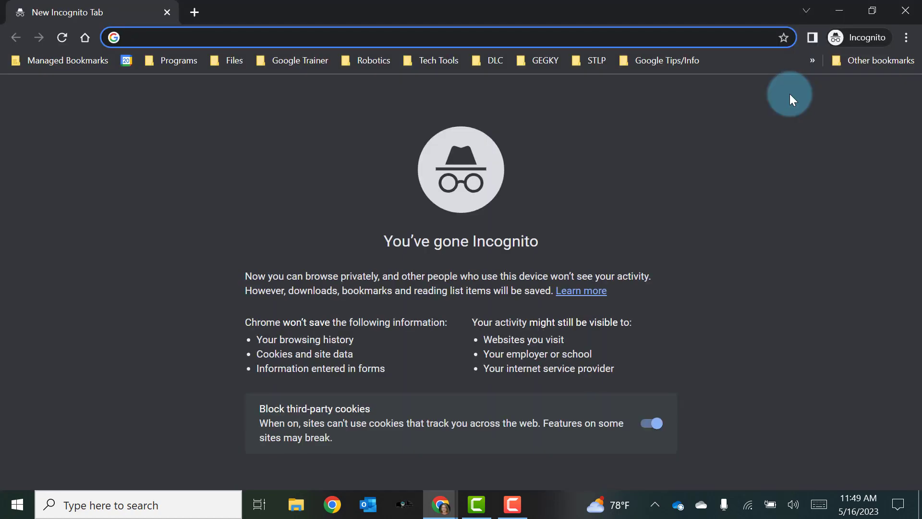
# Step: Paste the public calendar URL into the Incognito address bar and load it
pyautogui.write('https://calendar.google.com/calendar/embed?src=c_ec5df9de0f9892635e08c9d2cd9c2f898ea872bde18a55262c5259f3dfc9ff88%40group.calendar.google.com&ctz=America%2FChicago')
pyautogui.press('Return')
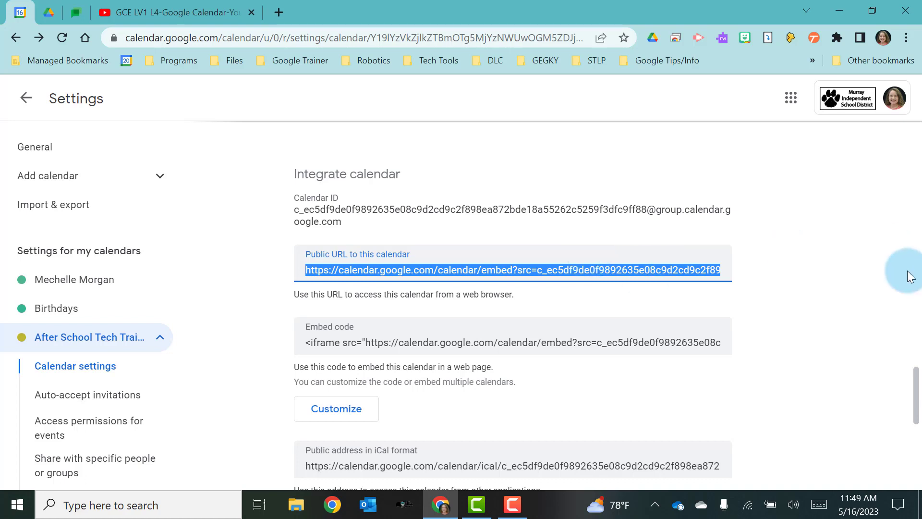
pyautogui.scroll(5, 566, 249)
pyautogui.scroll(10, 566, 249)
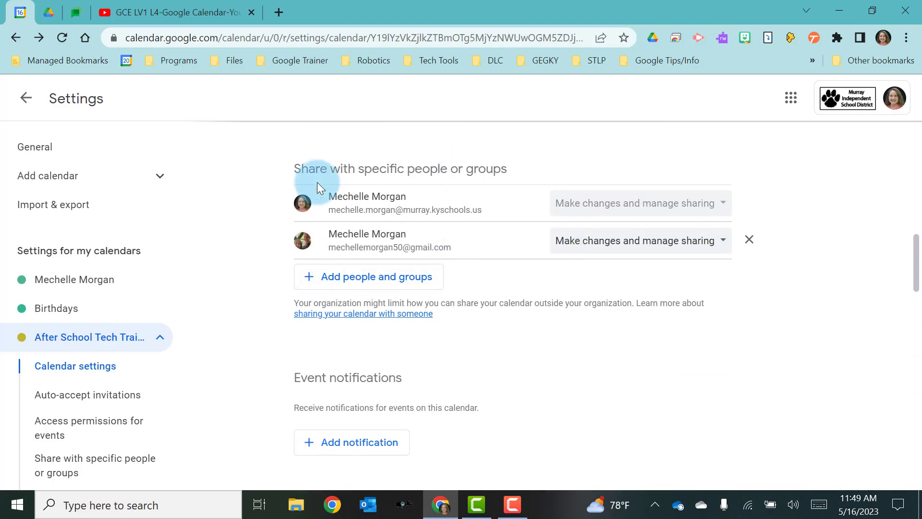
pyautogui.scroll(4, 418, 218)
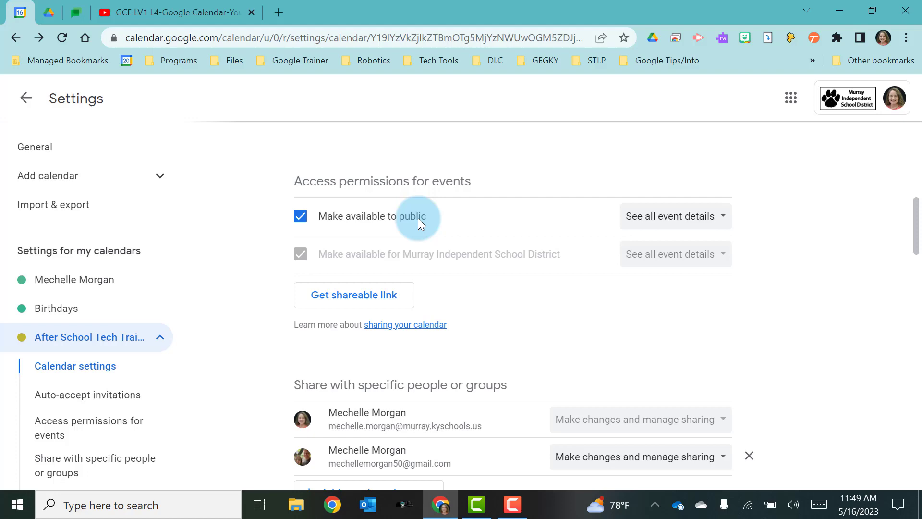
pyautogui.scroll(-15, 410, 218)
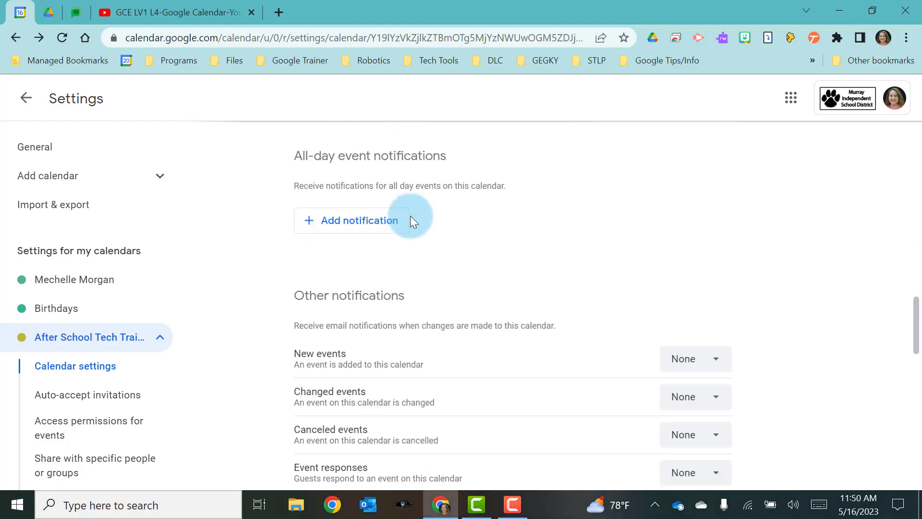